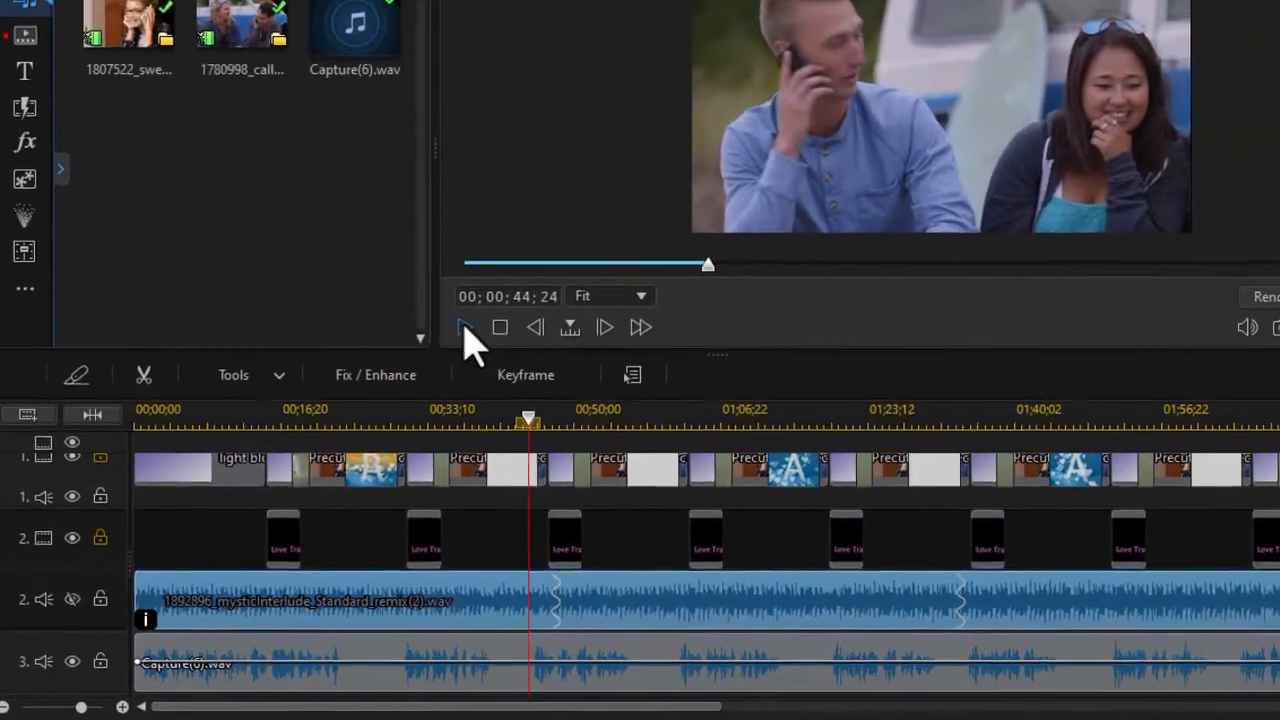
- Play back the timeline from about 00;00;44;24 with the background music track disabled, and pause it near 00;00;58
left_click(460, 331)
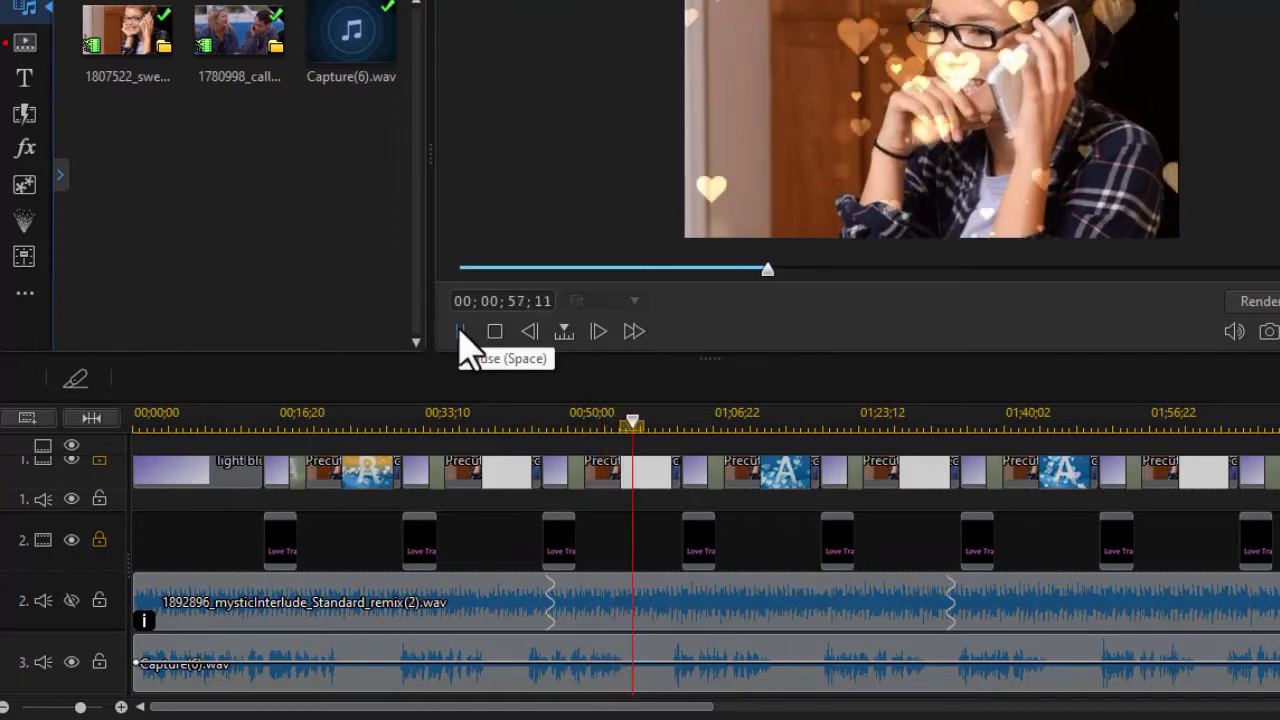
left_click(460, 330)
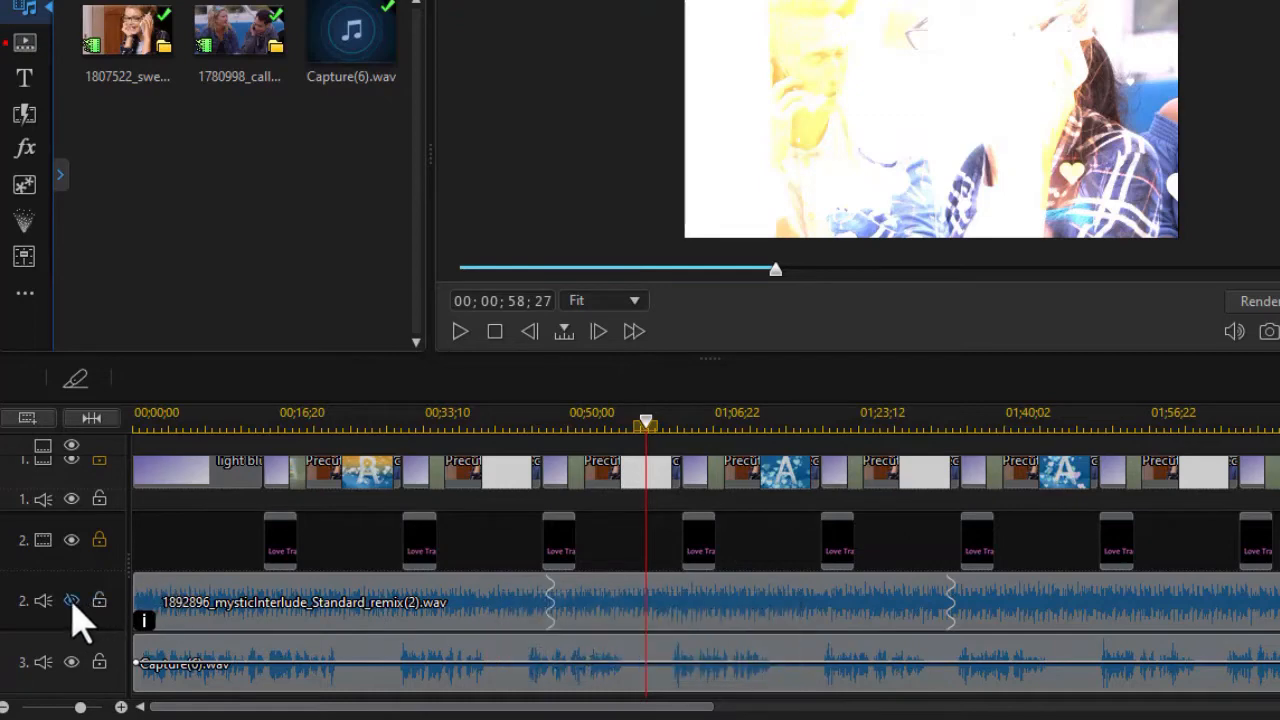
- Enable audio track 2 with the mysticInterlude music and play back the voice-over section from about 00;00;43;20
left_click(234, 586)
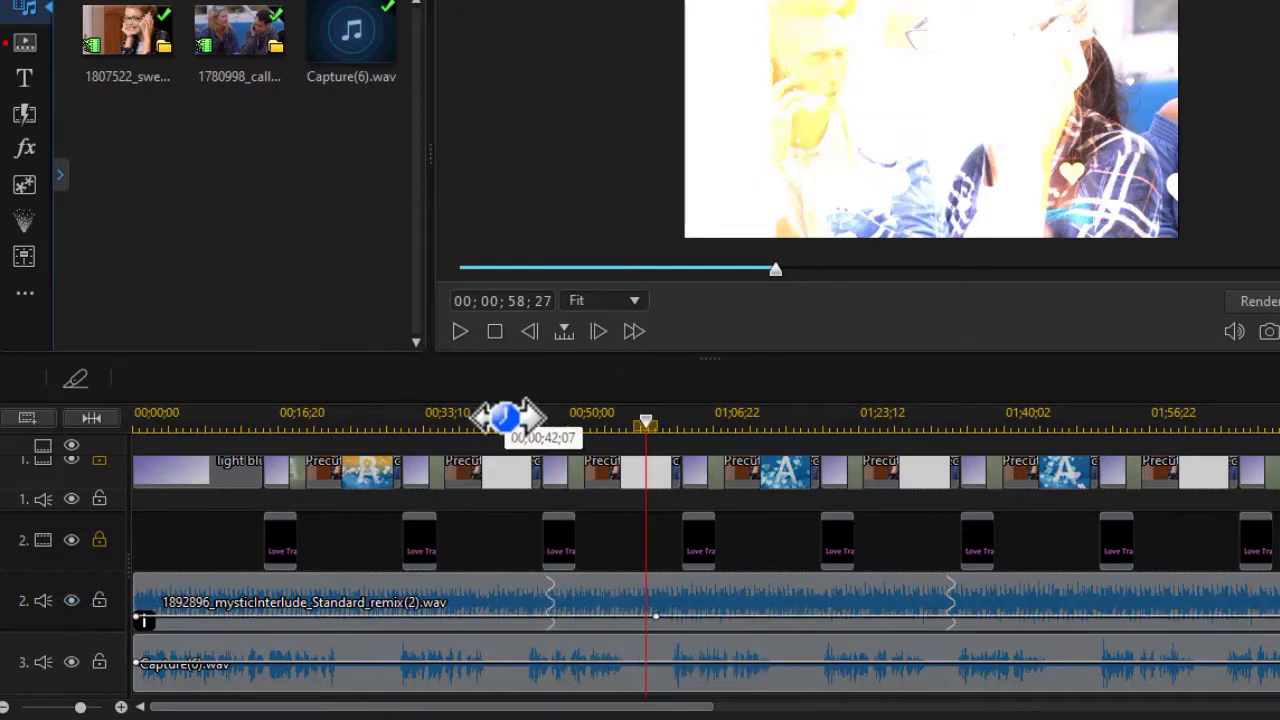
left_click(512, 418)
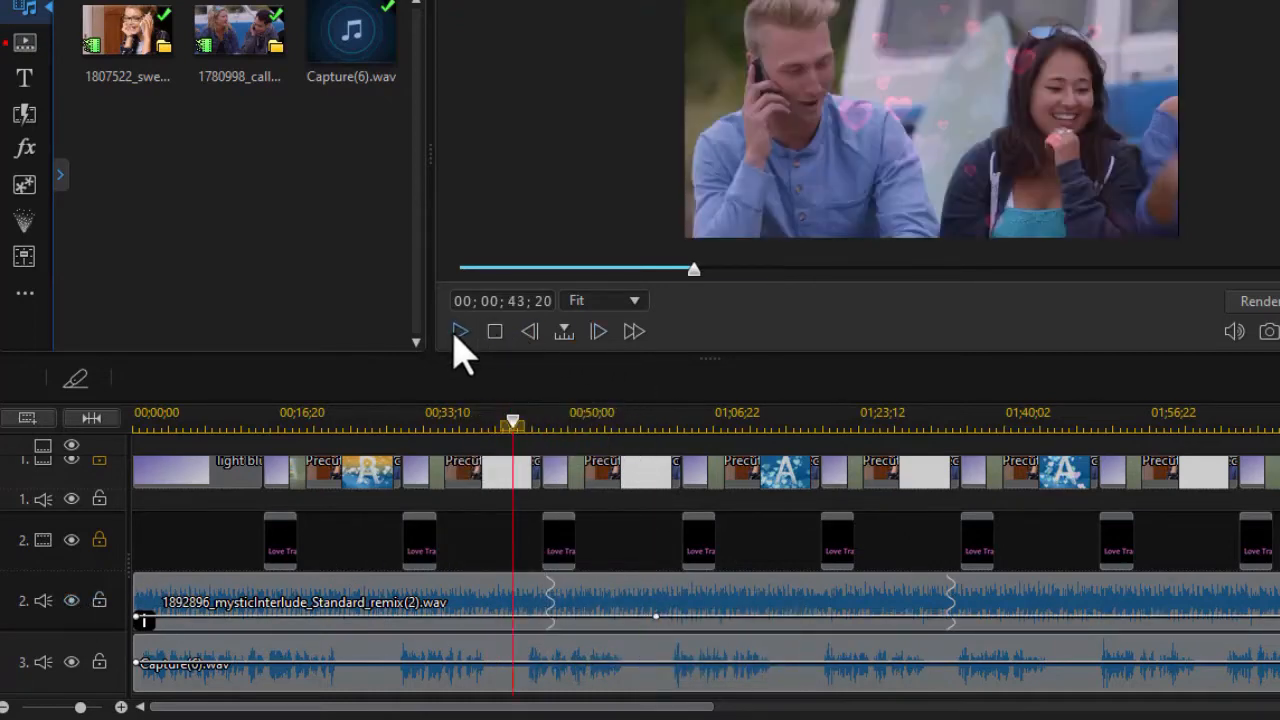
left_click(460, 331)
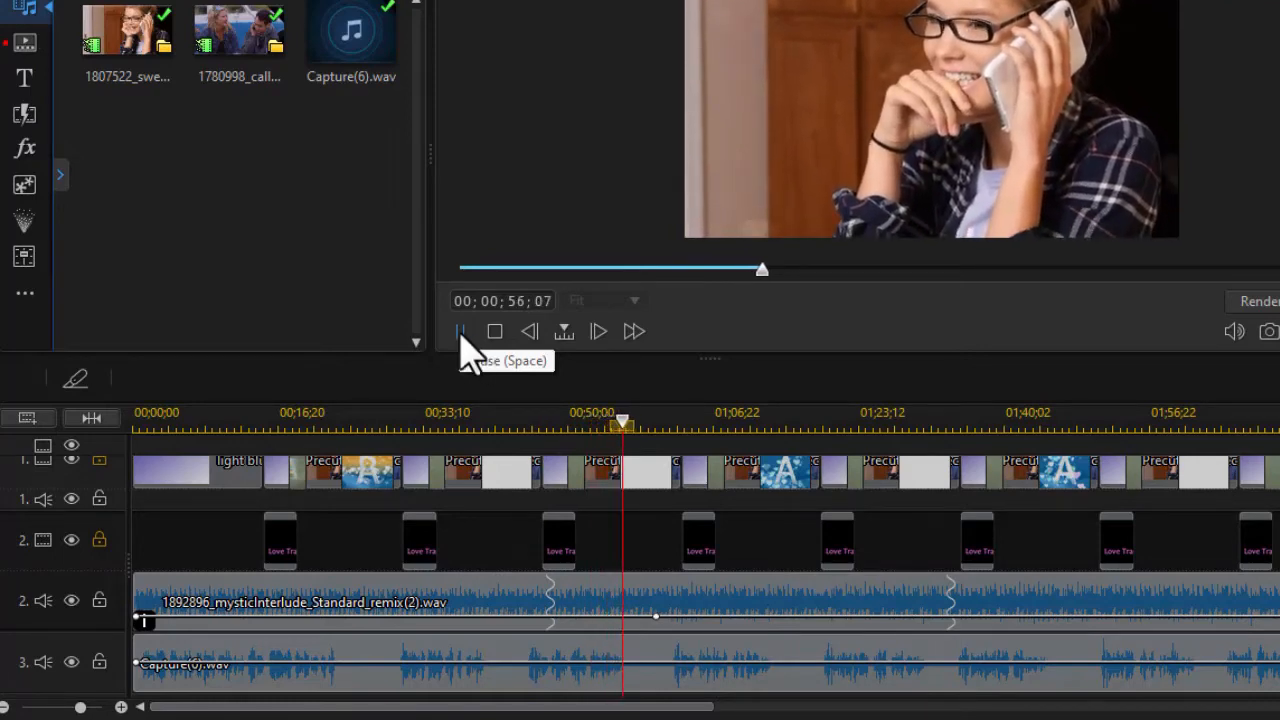
left_click(461, 334)
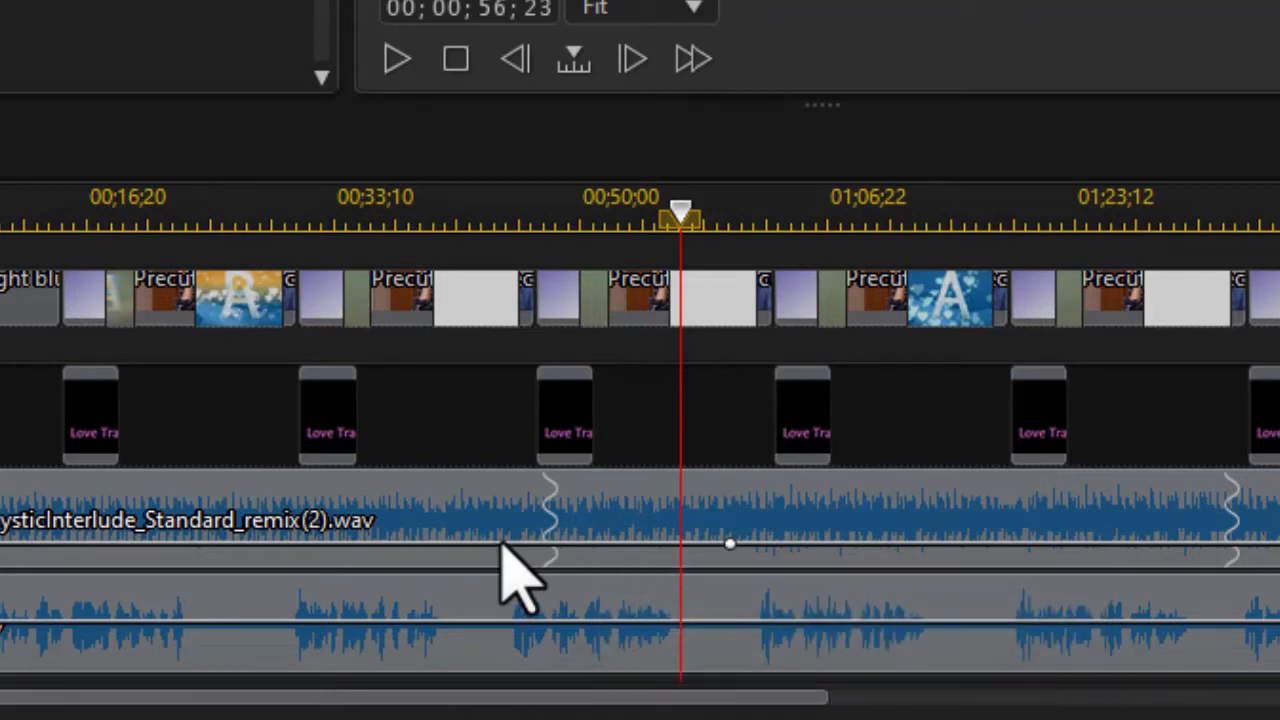
- Try lowering the music clip's volume with manual keyframes beneath the voice-over around 00;00;50;00, and undo those keyframe edits
left_click(502, 543)
left_click(514, 543)
left_click(500, 543)
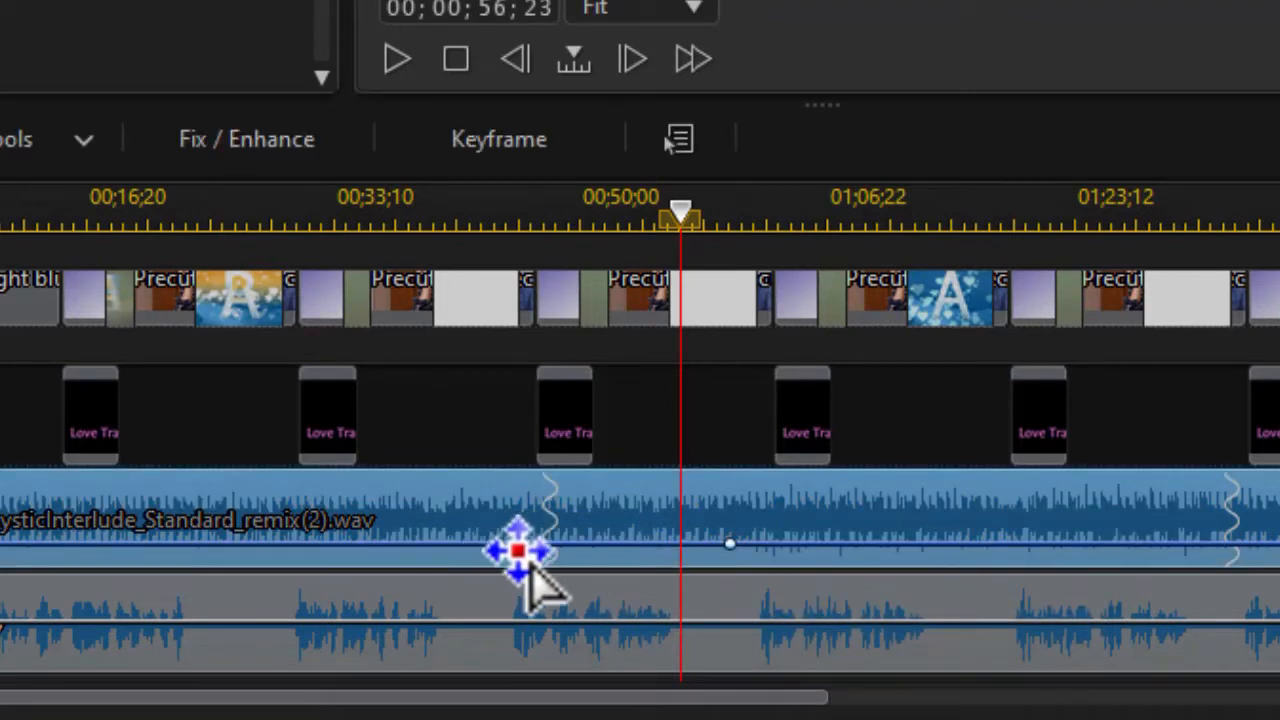
left_click_drag(522, 546, 522, 556)
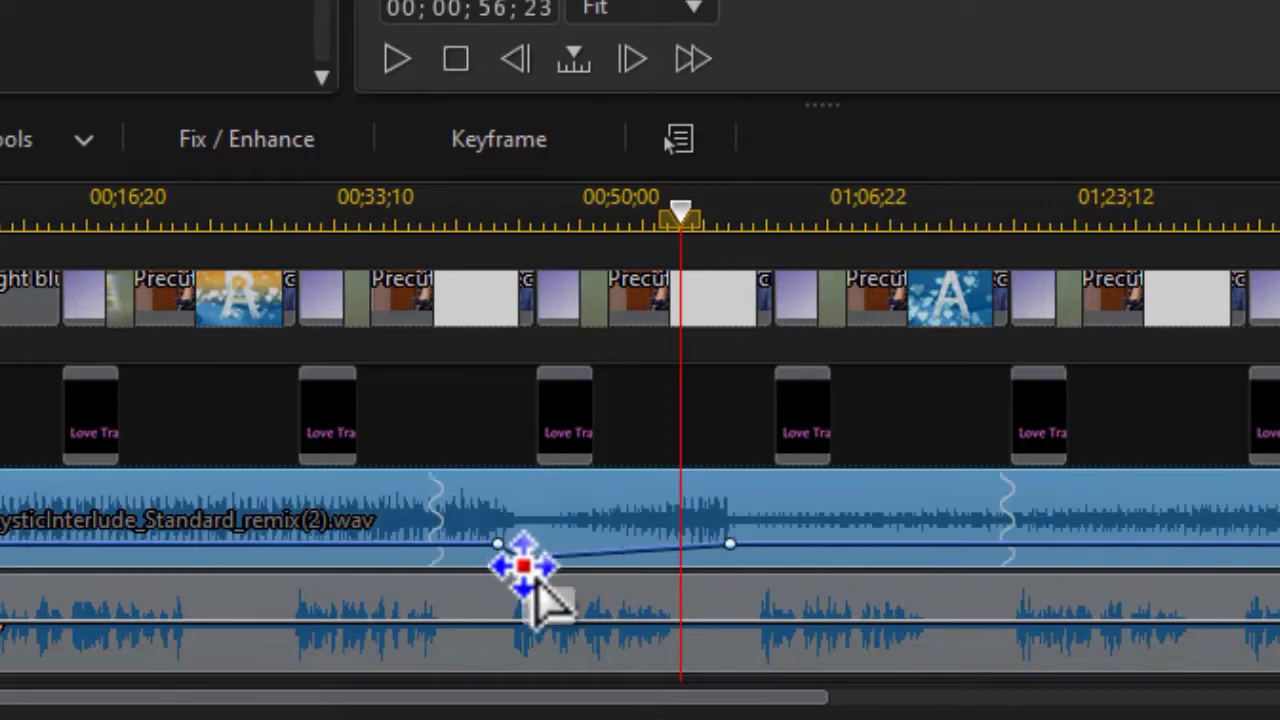
left_click_drag(730, 543, 734, 580)
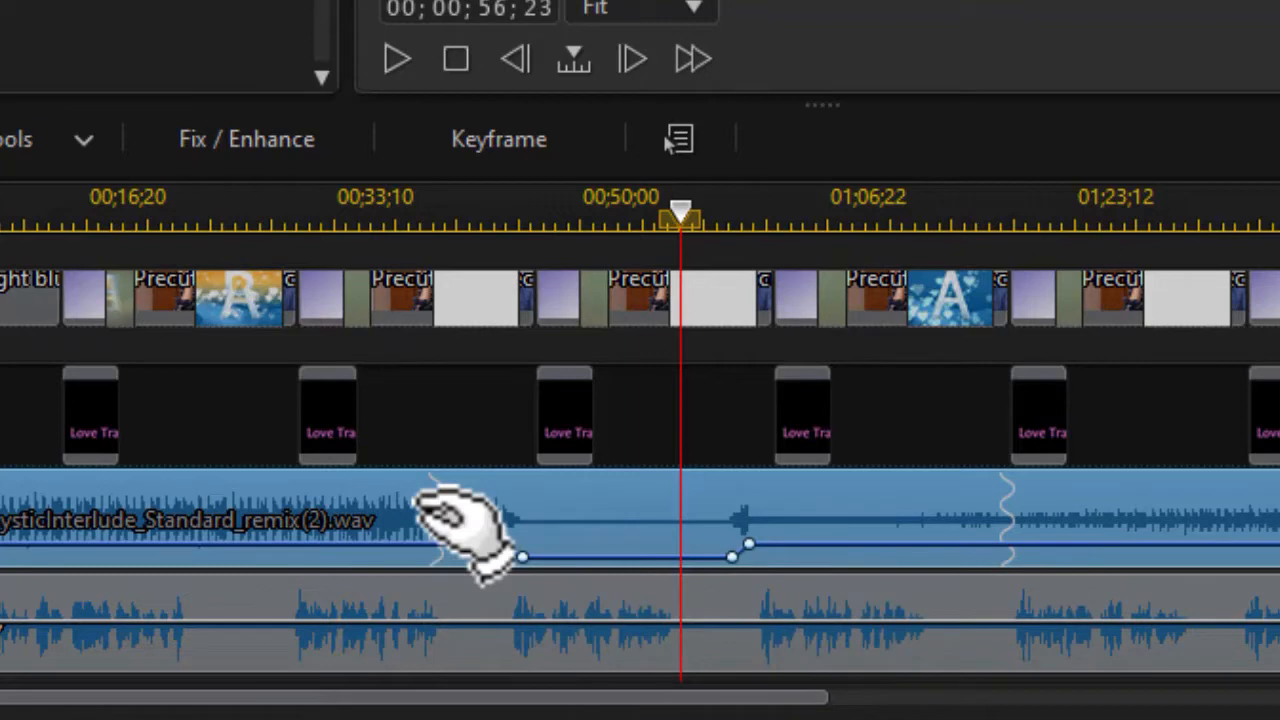
key("ctrl+z")
key("ctrl+z")
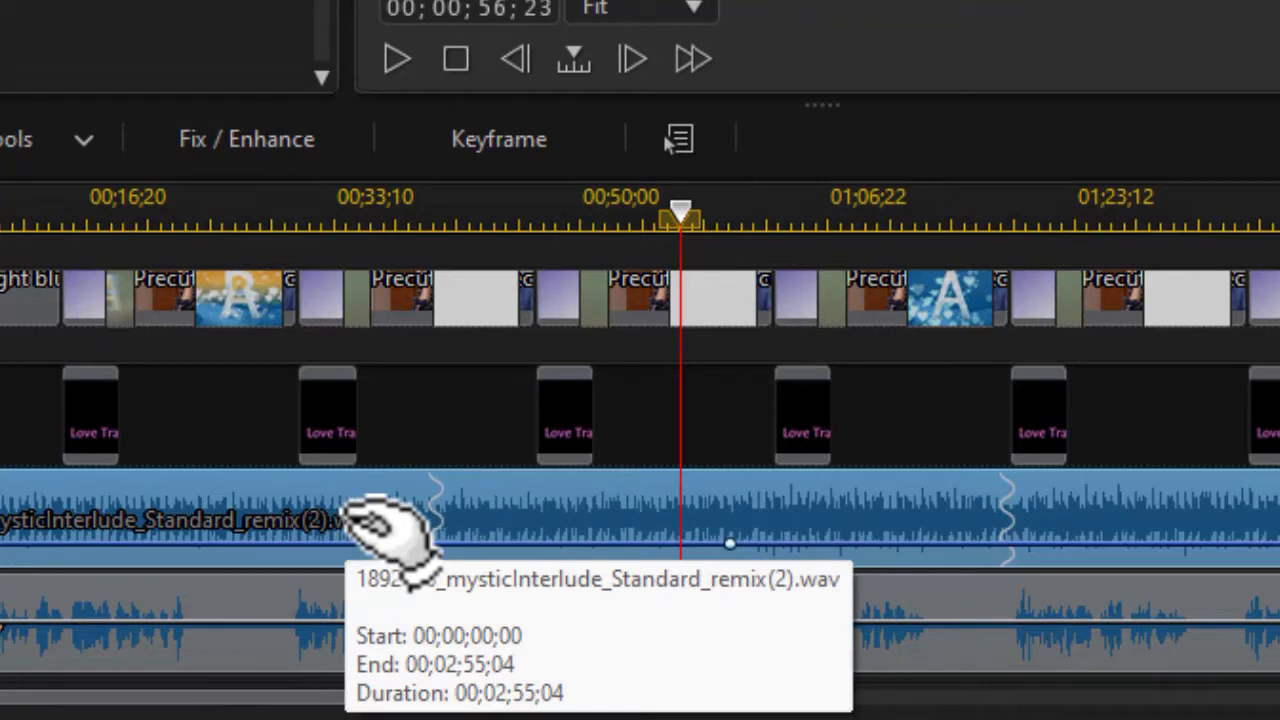
- Apply Audio Ducking to the mysticInterlude music clip with 72% sensitivity, 50% ducking level and 0.3 s fade-out and fade-in durations
right_click(385, 520)
mouse_move(438, 345)
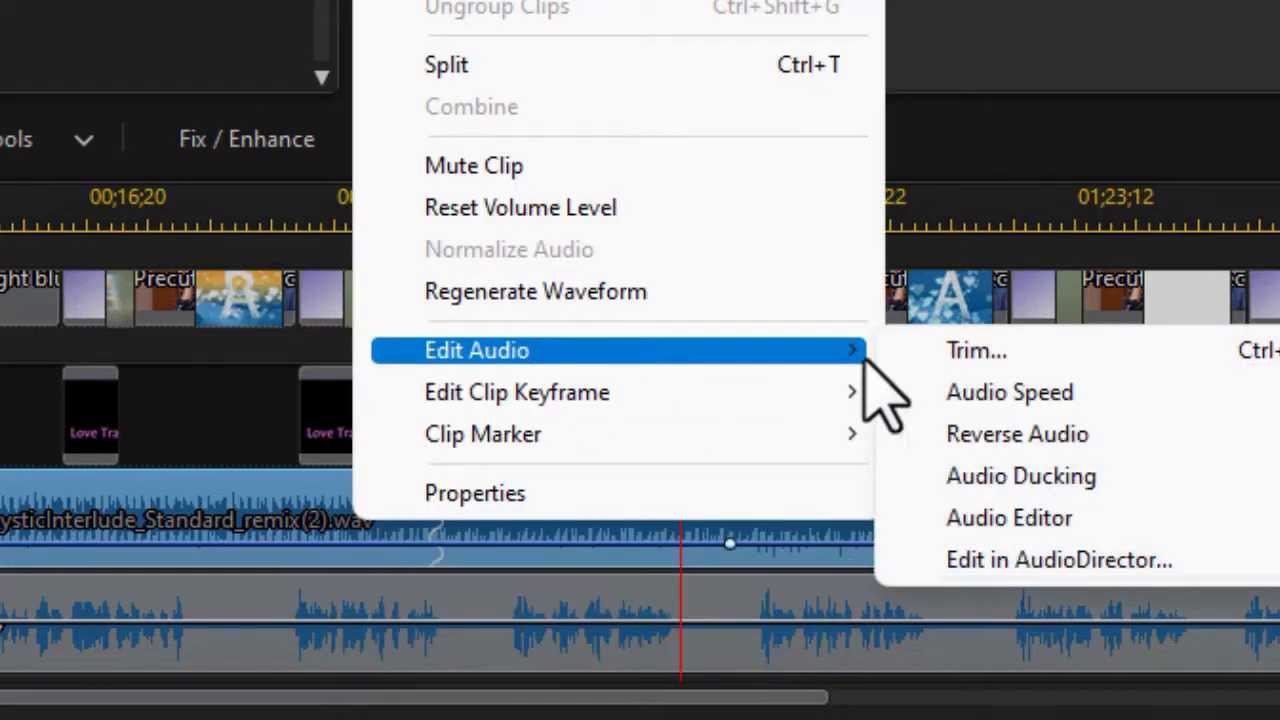
left_click(1043, 478)
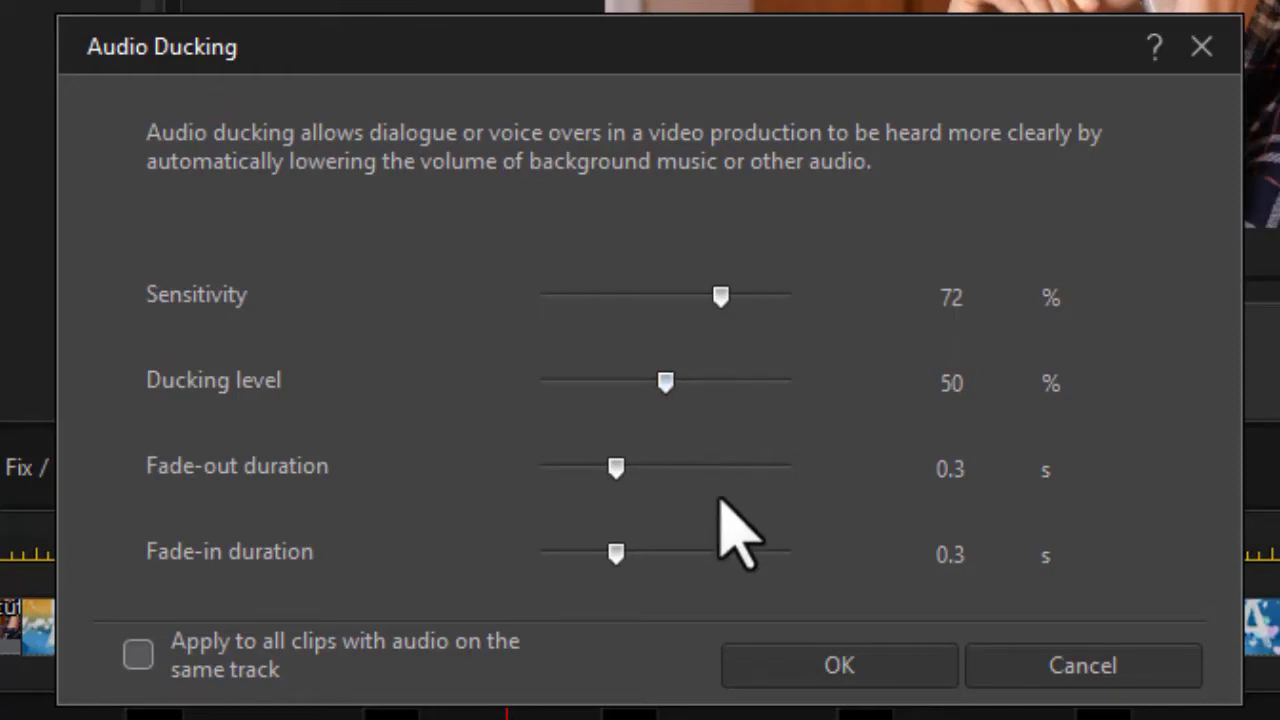
left_click(865, 670)
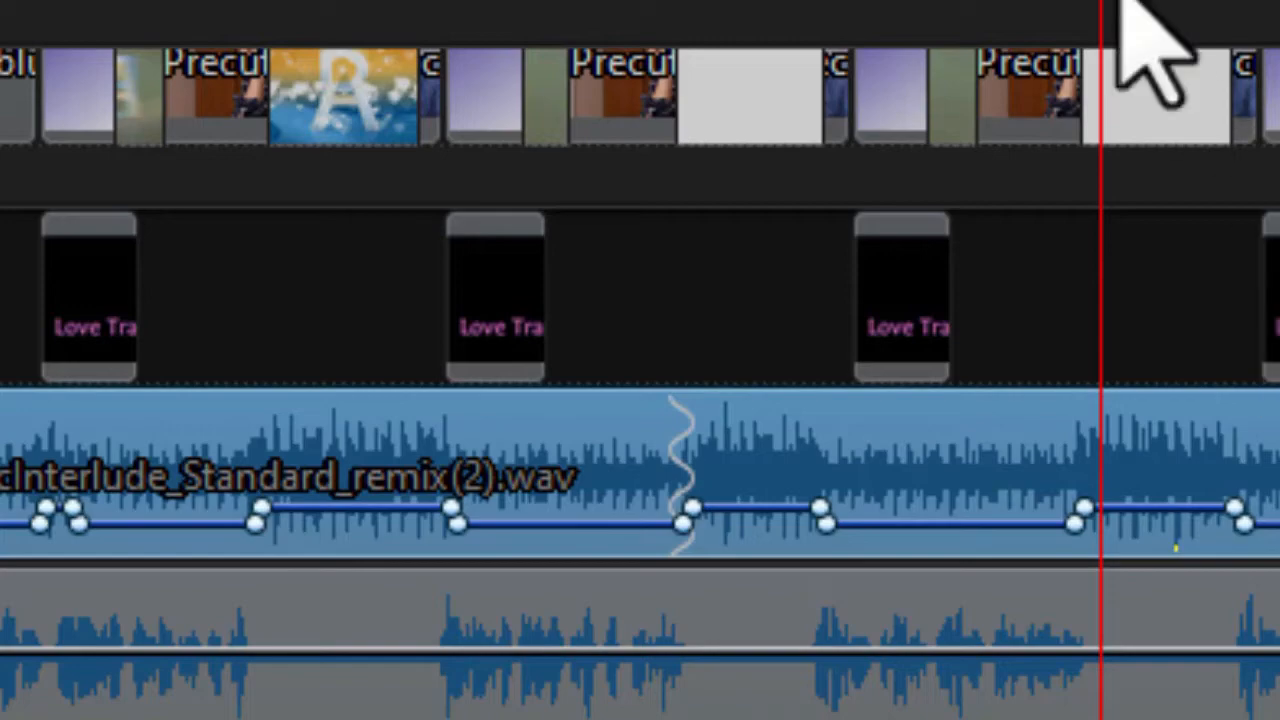
- Play back the ducked music with the voice-over from about 00;00;44;05, and pause it near 00;00;59
left_click(1090, 6)
left_click_drag(877, 0, 769, 0)
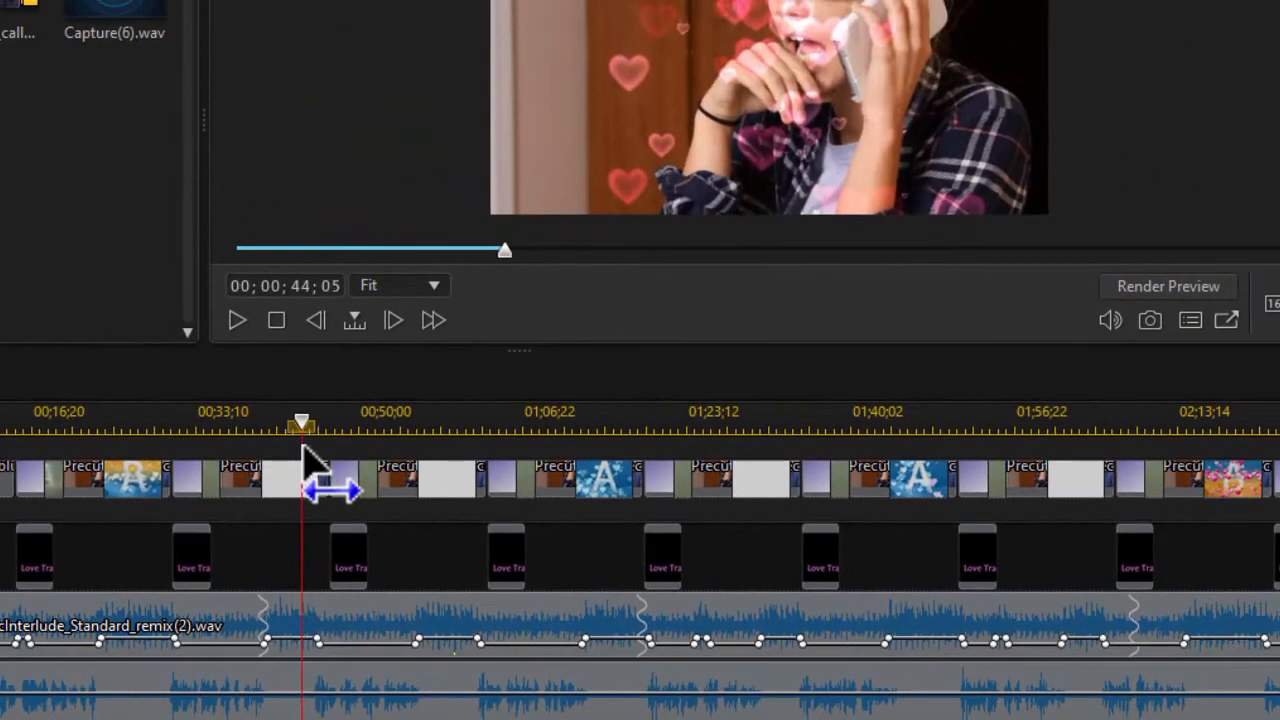
left_click(237, 320)
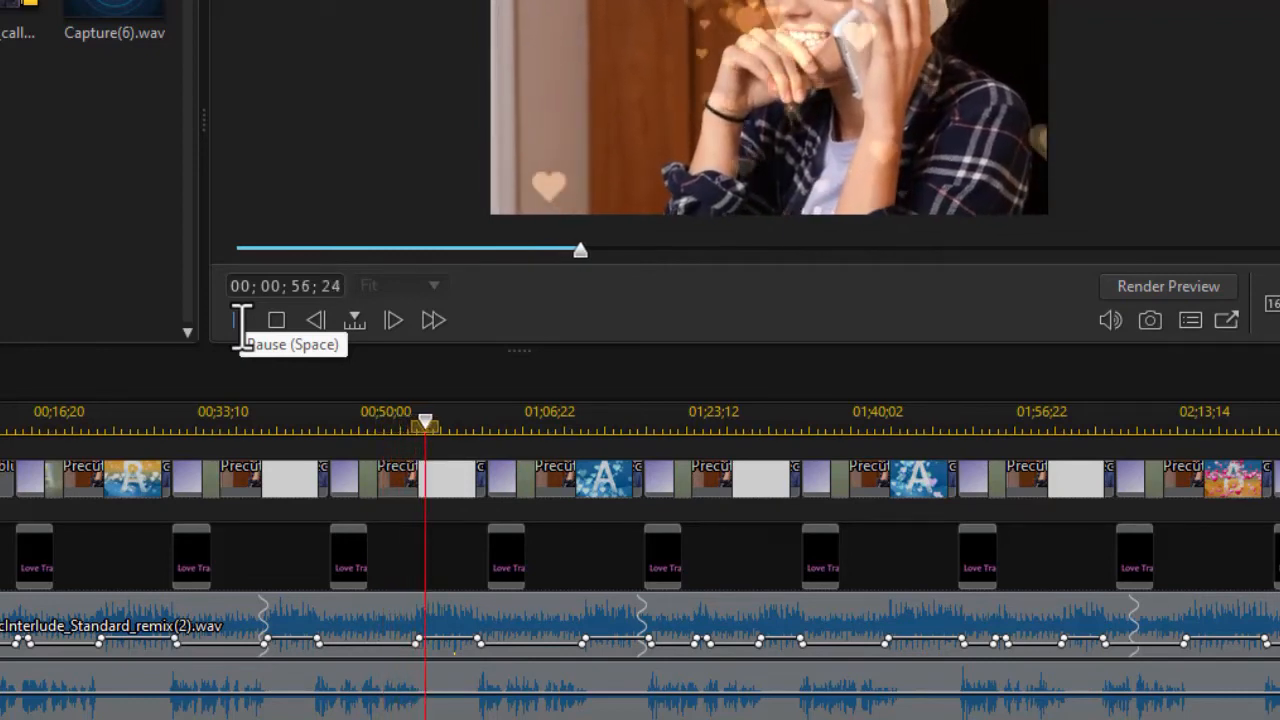
left_click(241, 320)
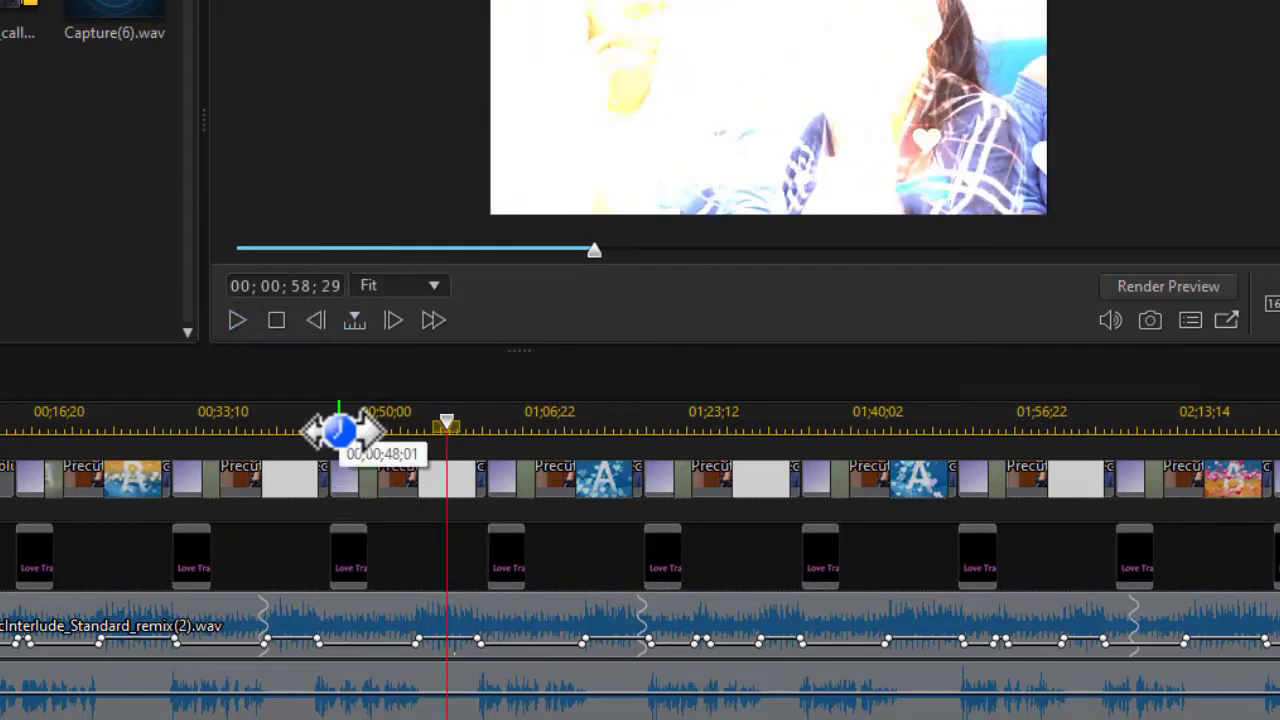
left_click(340, 430)
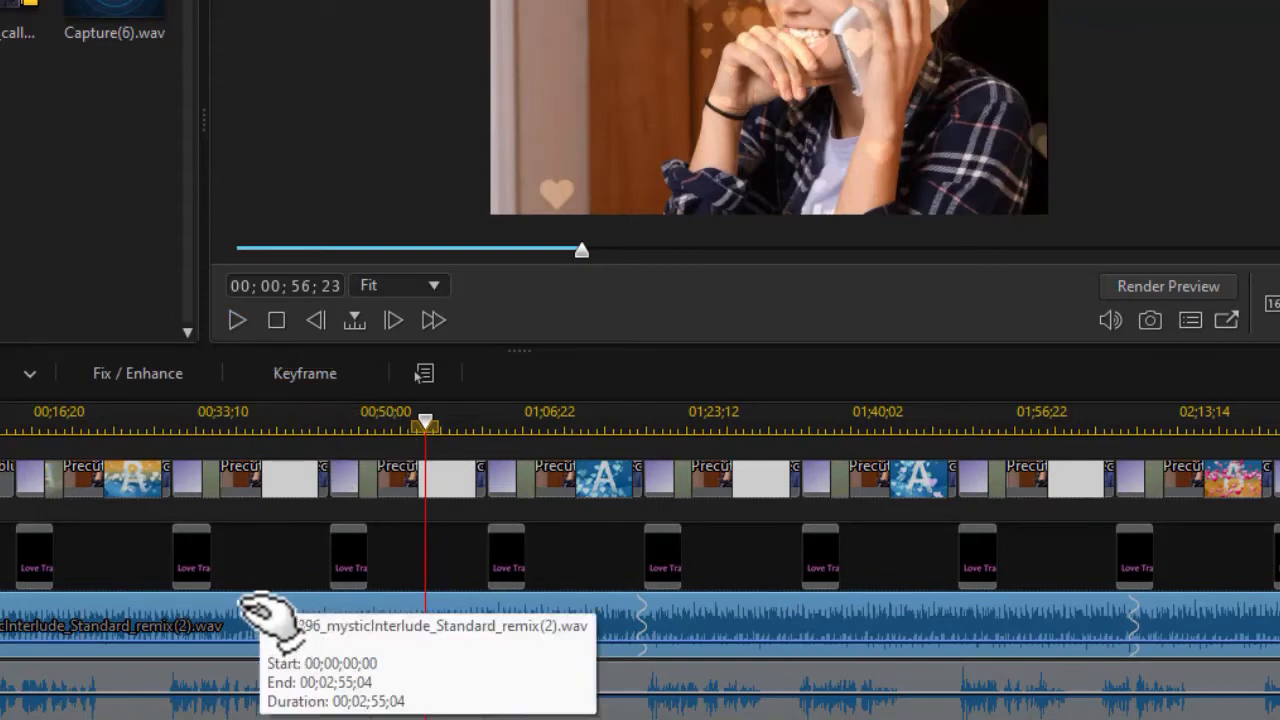
- Apply Audio Ducking to the restored music clip with the ducking level raised to 71%
right_click(222, 618)
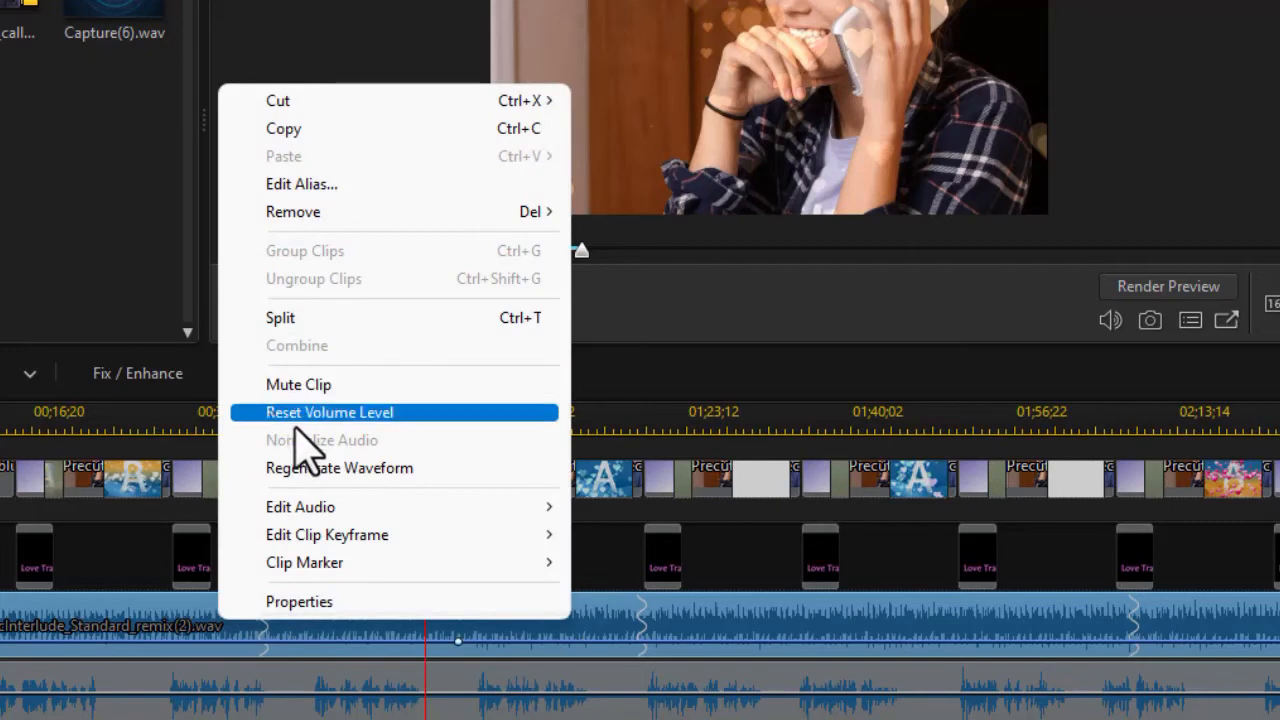
mouse_move(528, 502)
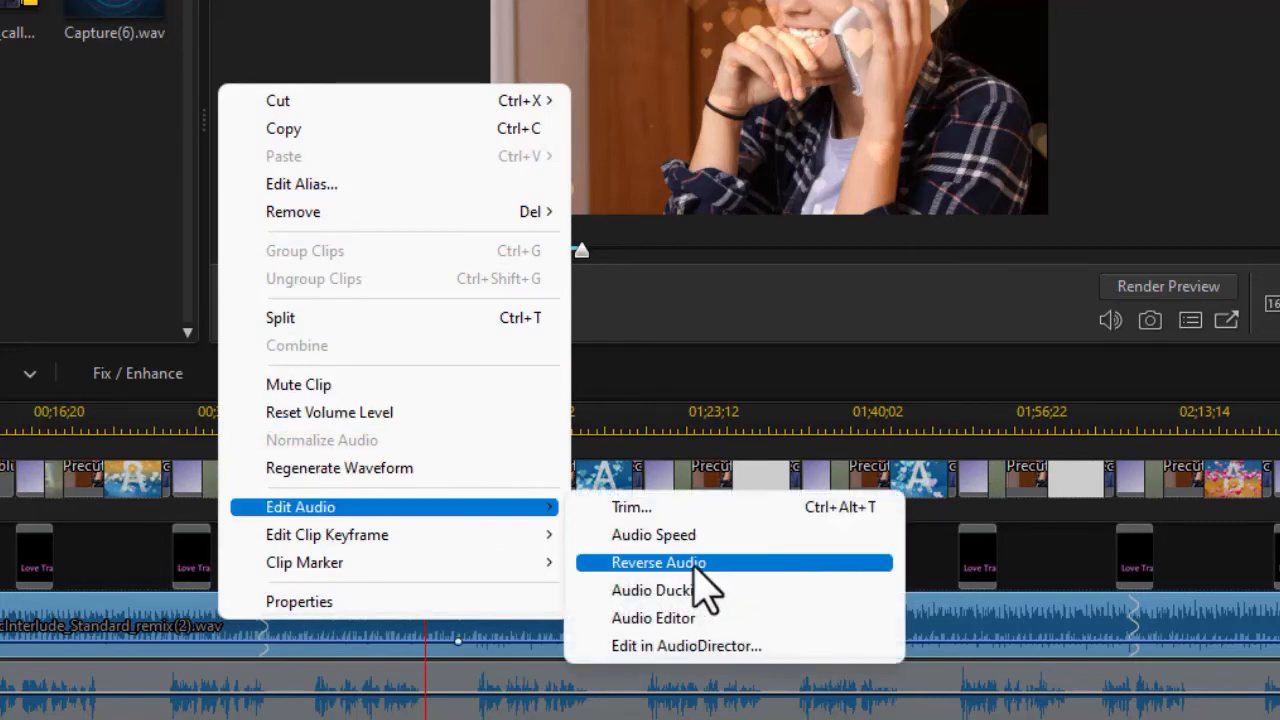
left_click(708, 592)
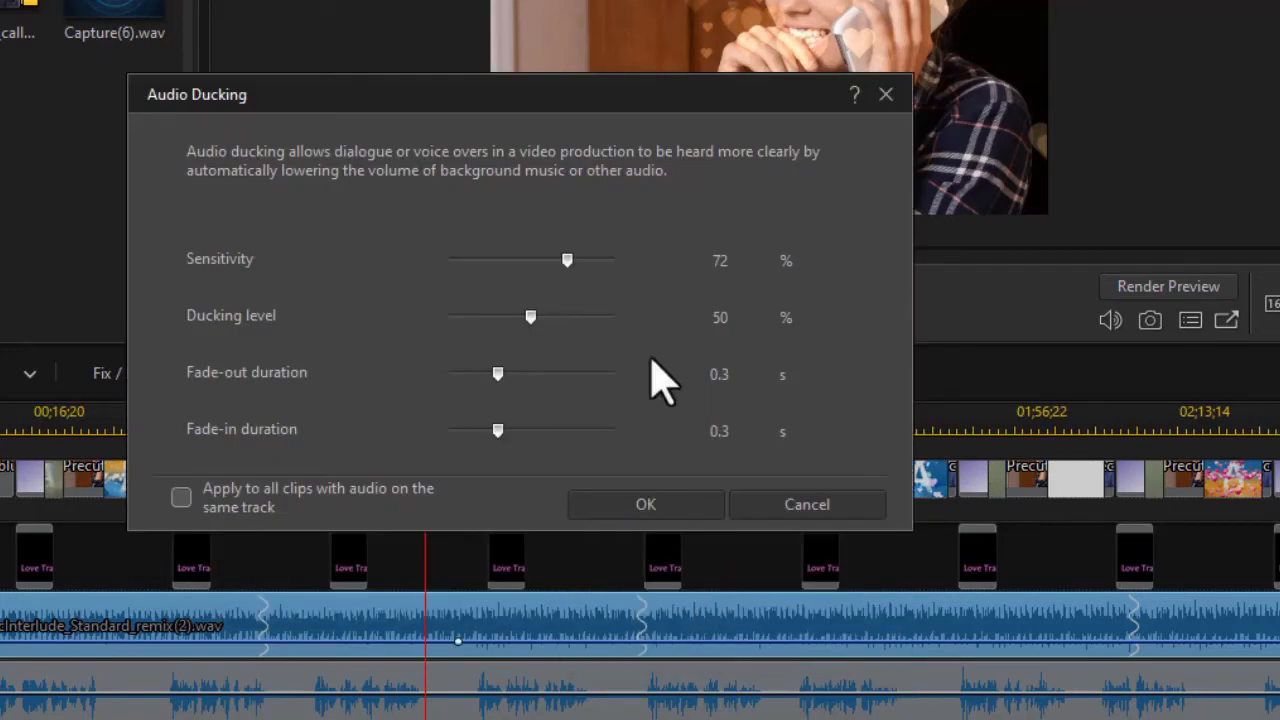
left_click_drag(532, 317, 563, 318)
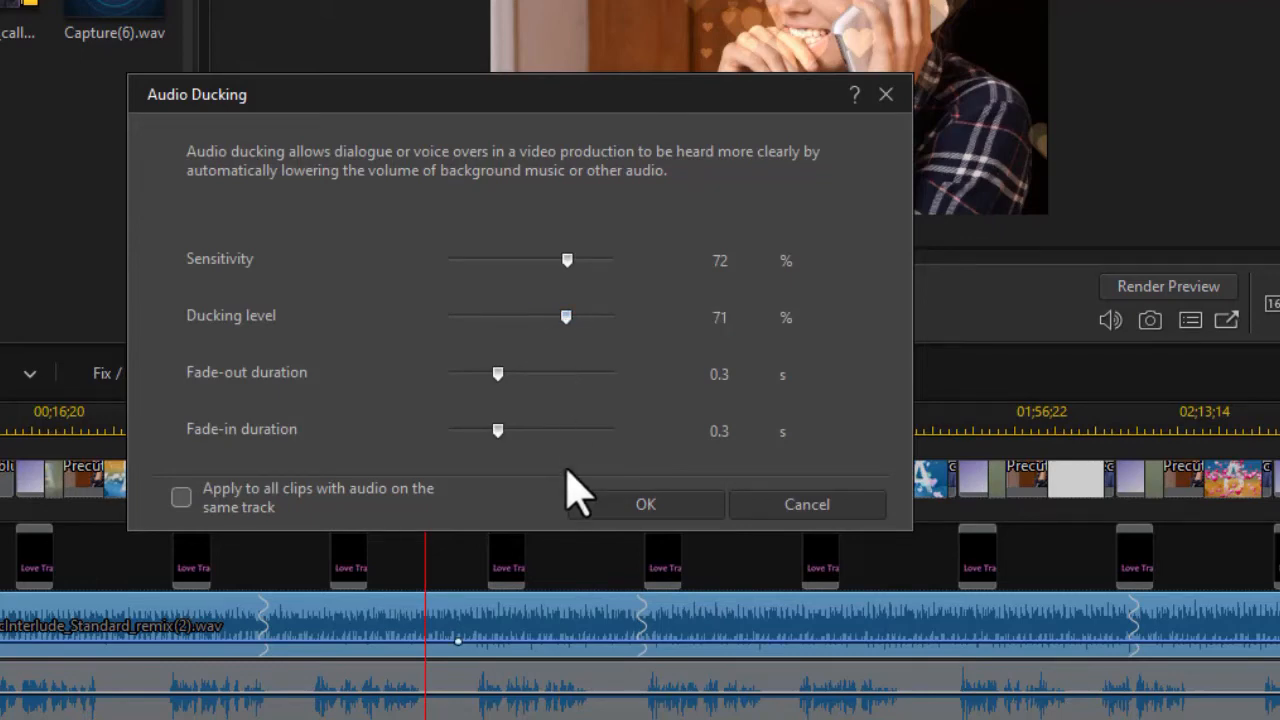
left_click(652, 503)
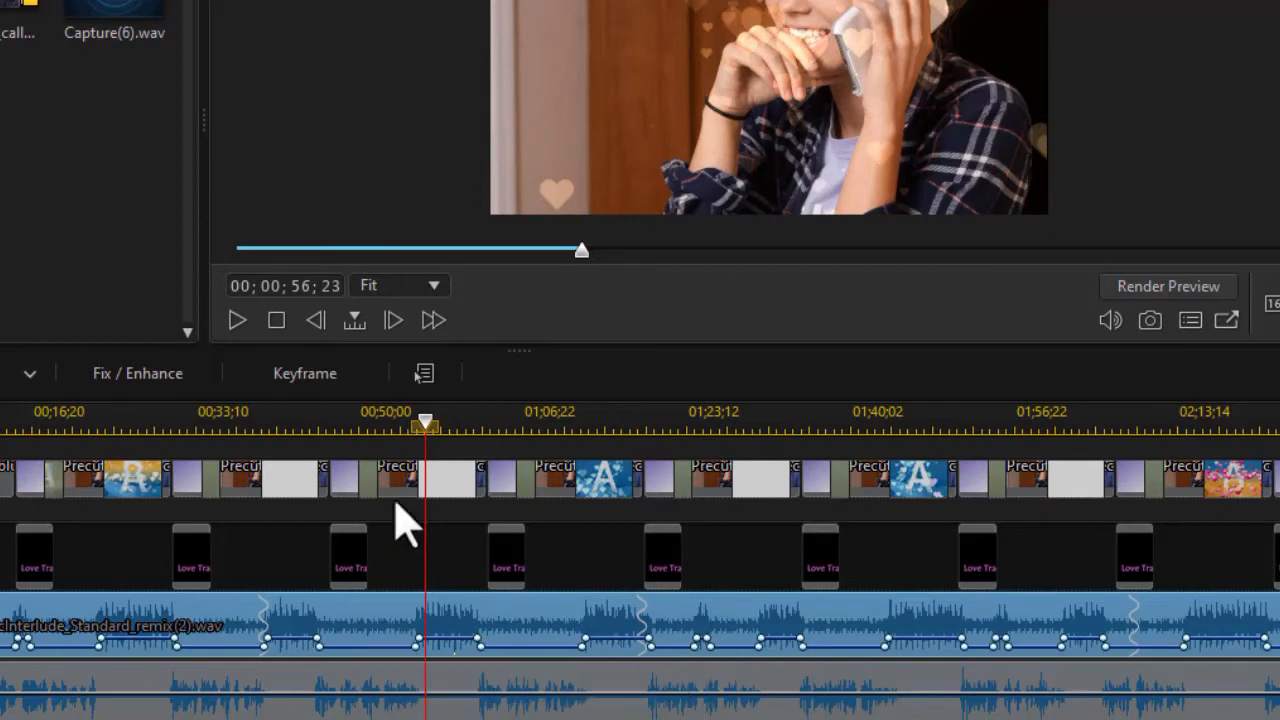
- Play back the more strongly ducked music from about 00;00;43;24, and pause it near 00;00;57
left_click_drag(425, 420, 297, 462)
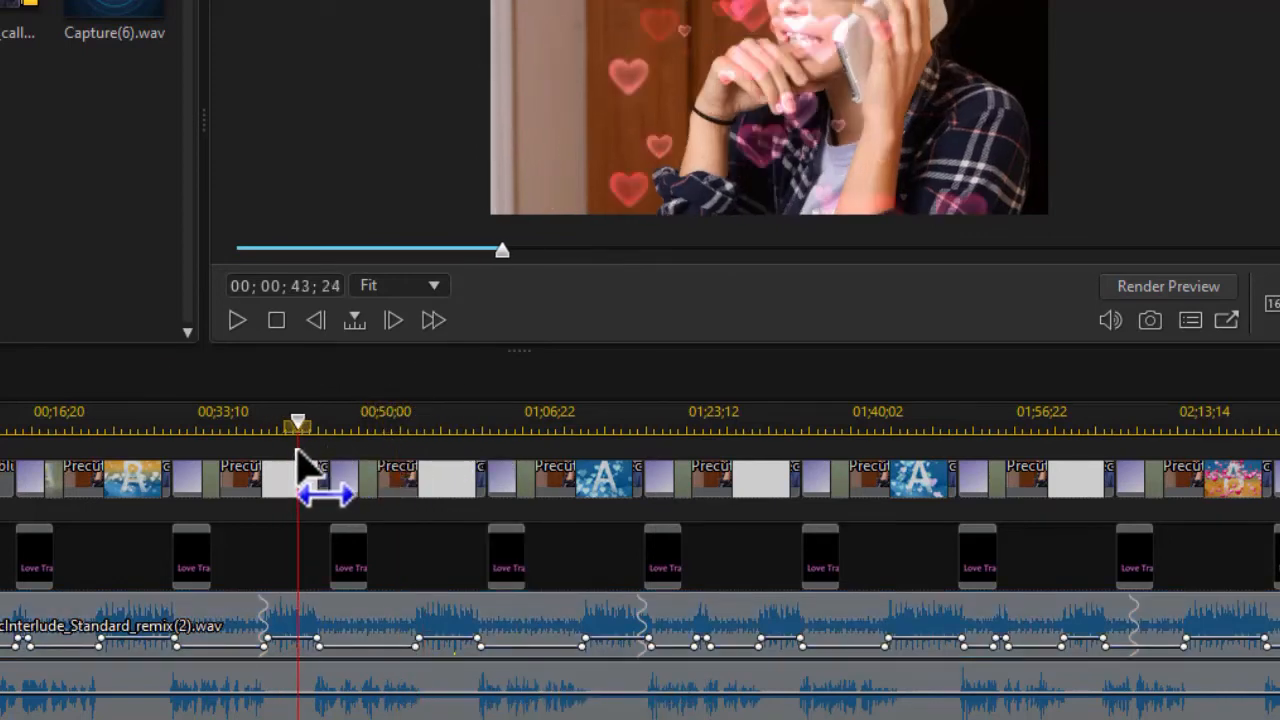
left_click(240, 322)
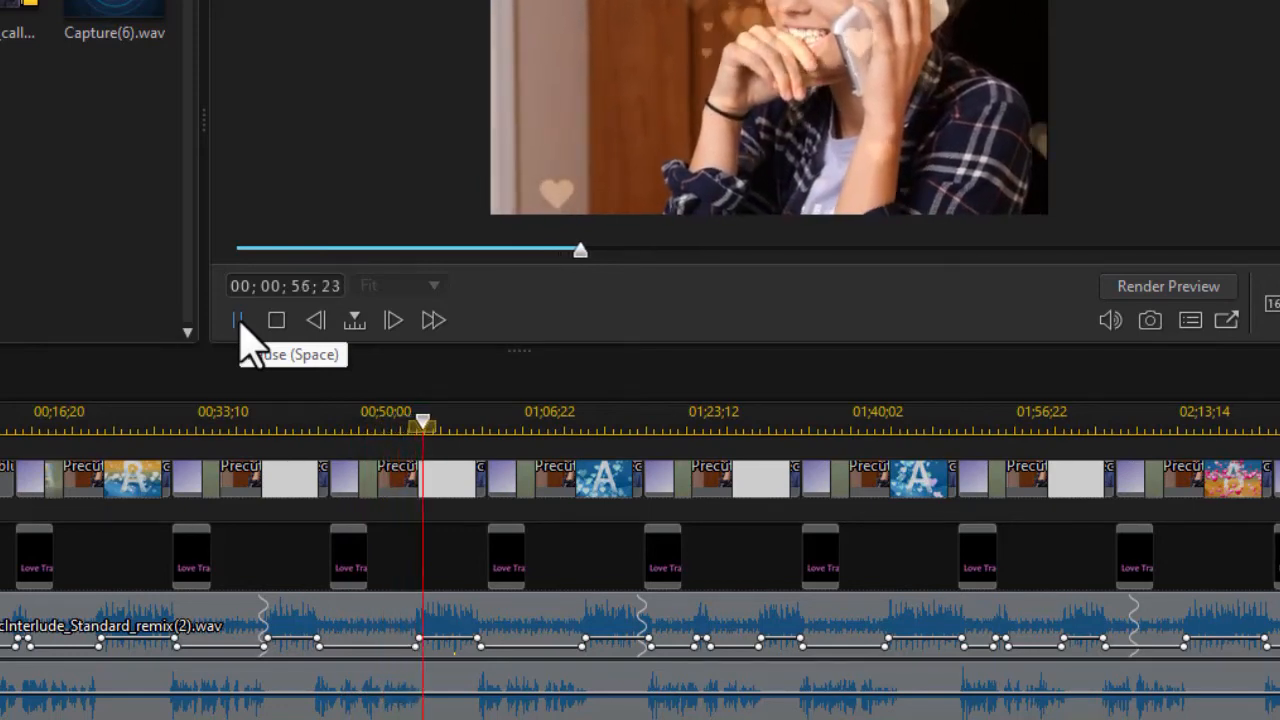
left_click(238, 320)
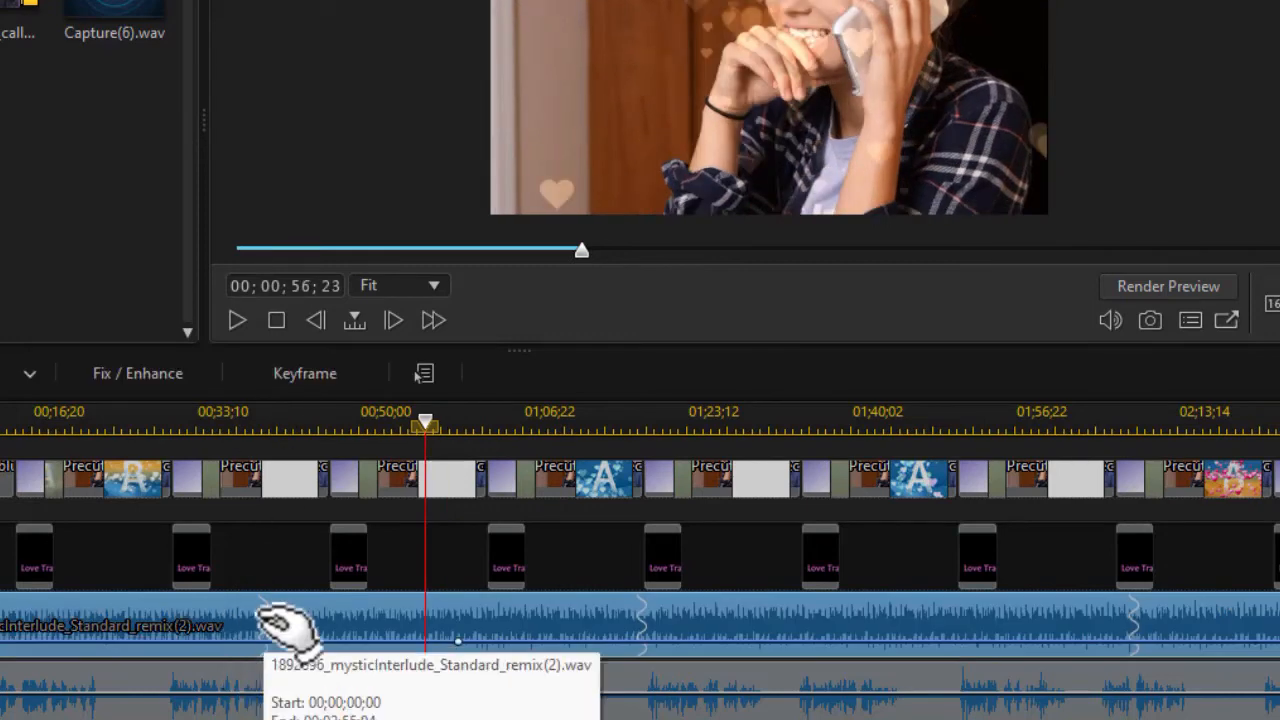
- Apply Audio Ducking to the music clip with a 64% ducking level, 0.6 s fade-out duration and 0.5 s fade-in duration
right_click(205, 620)
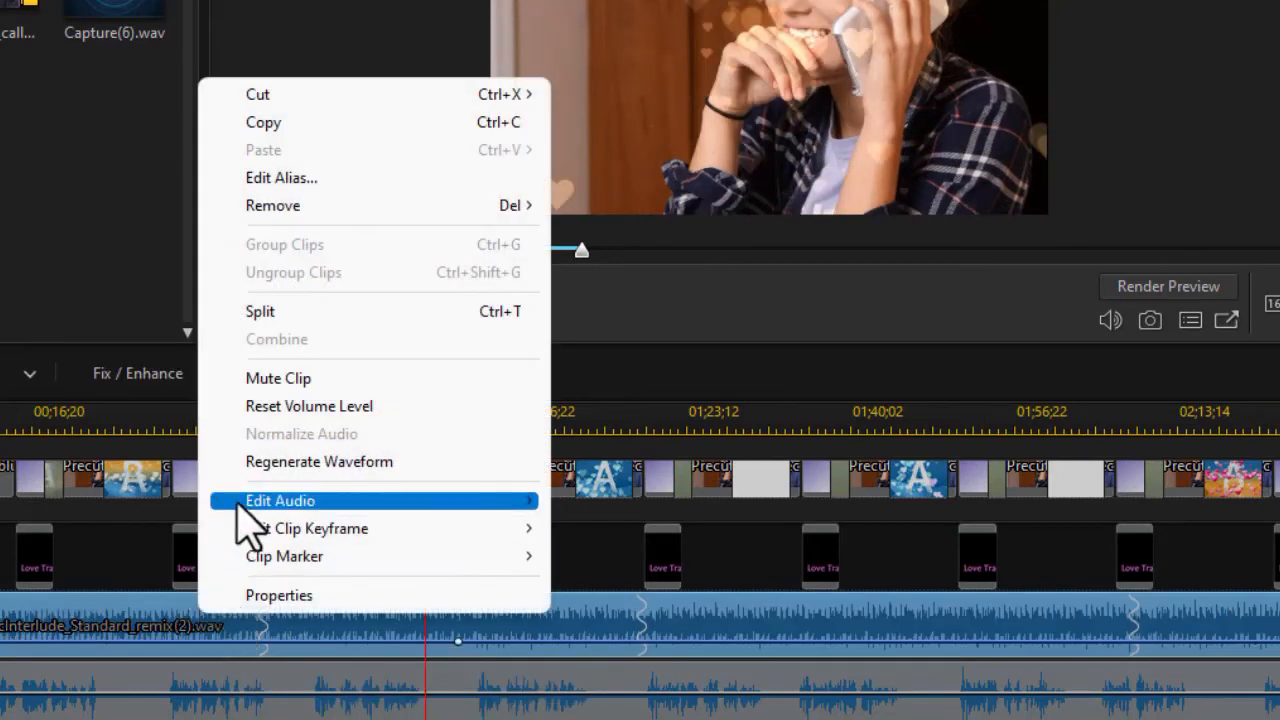
mouse_move(235, 497)
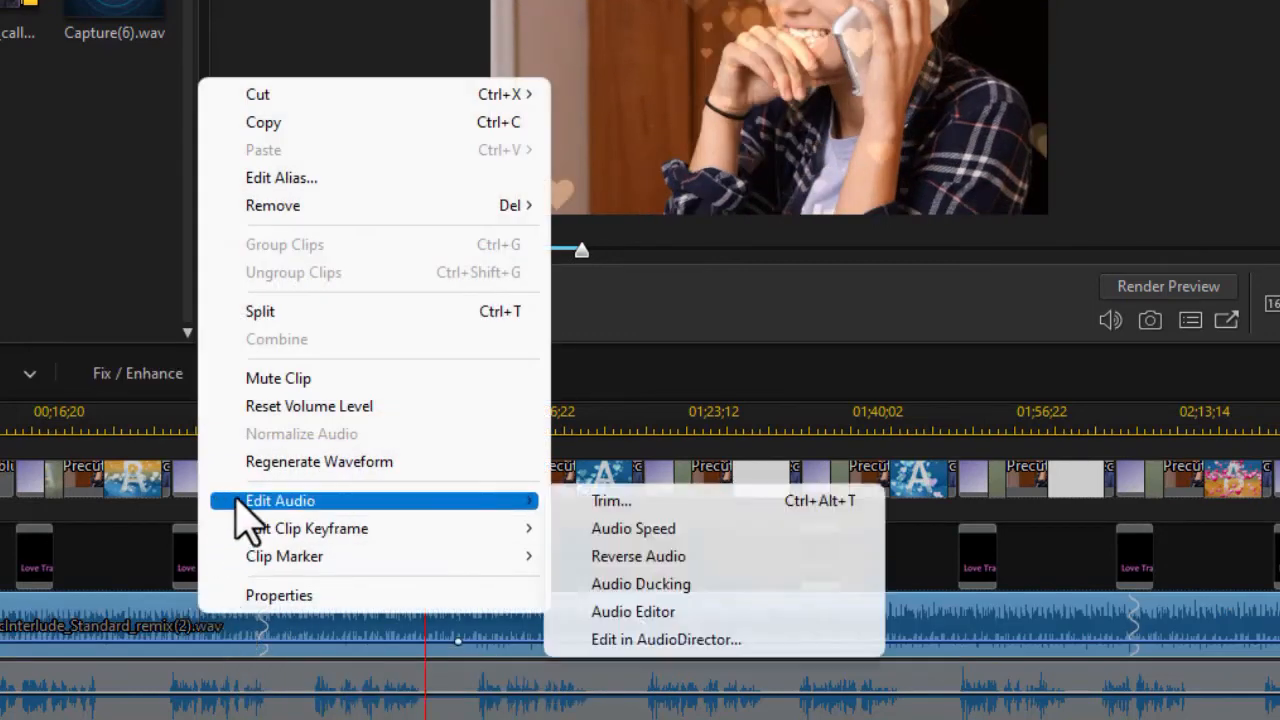
left_click(636, 586)
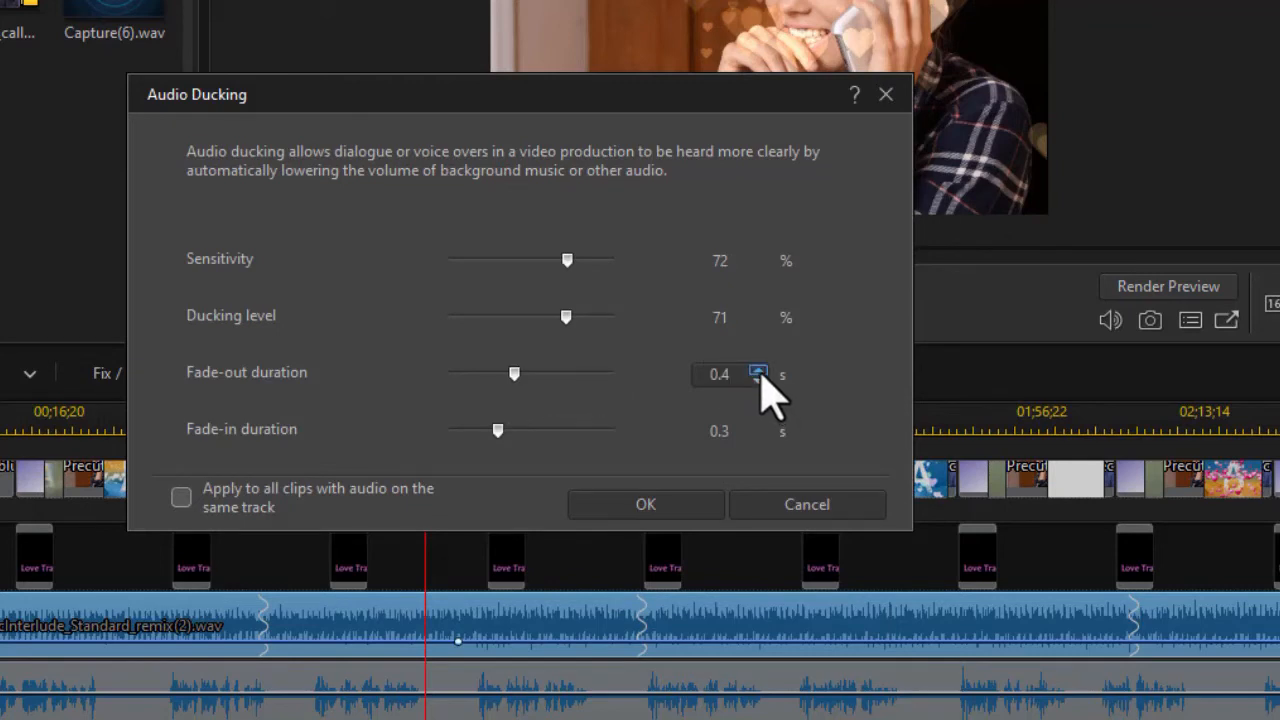
left_click(759, 372)
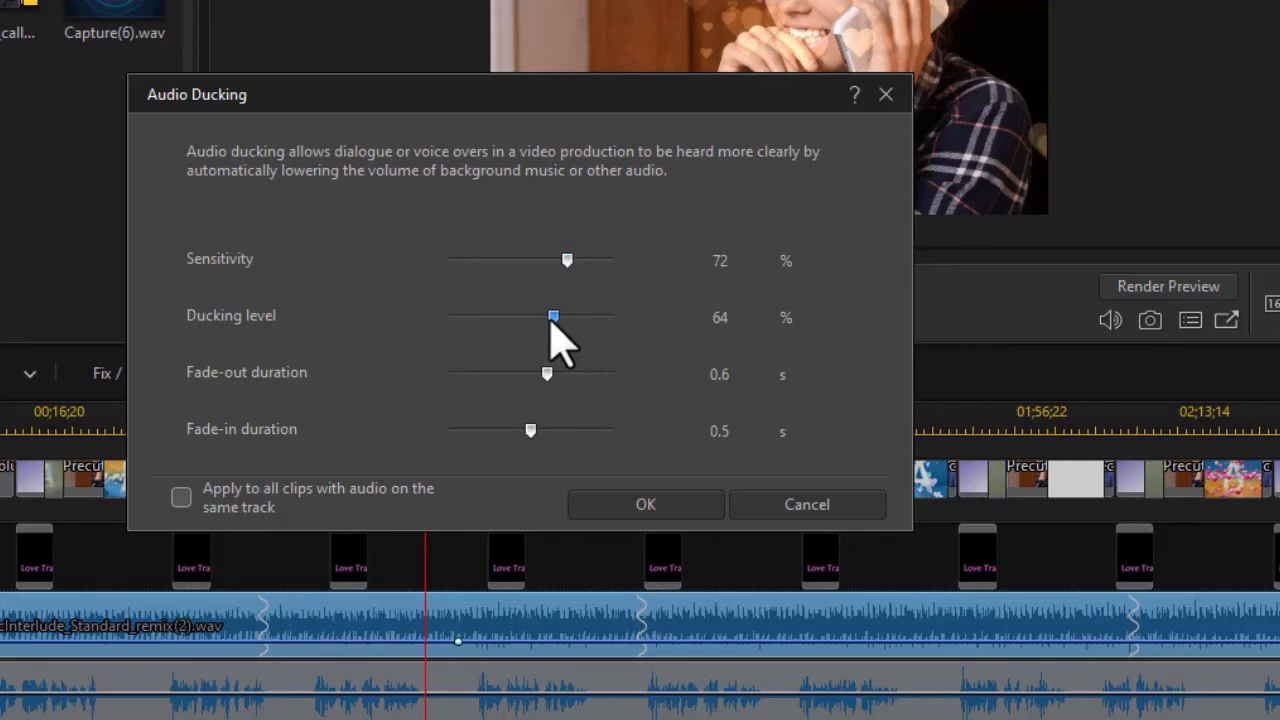
left_click(686, 511)
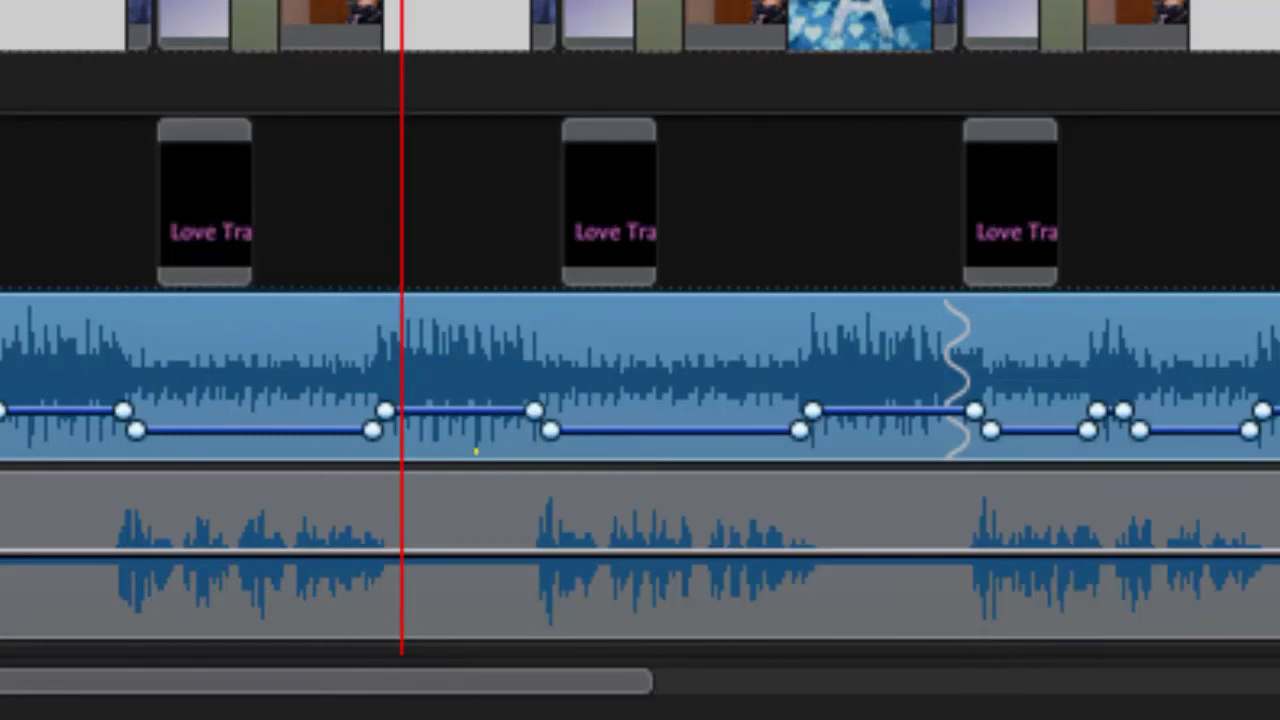
- Play back the music and voice-over with the longer fades from about 00;00;41;26
key("Home")
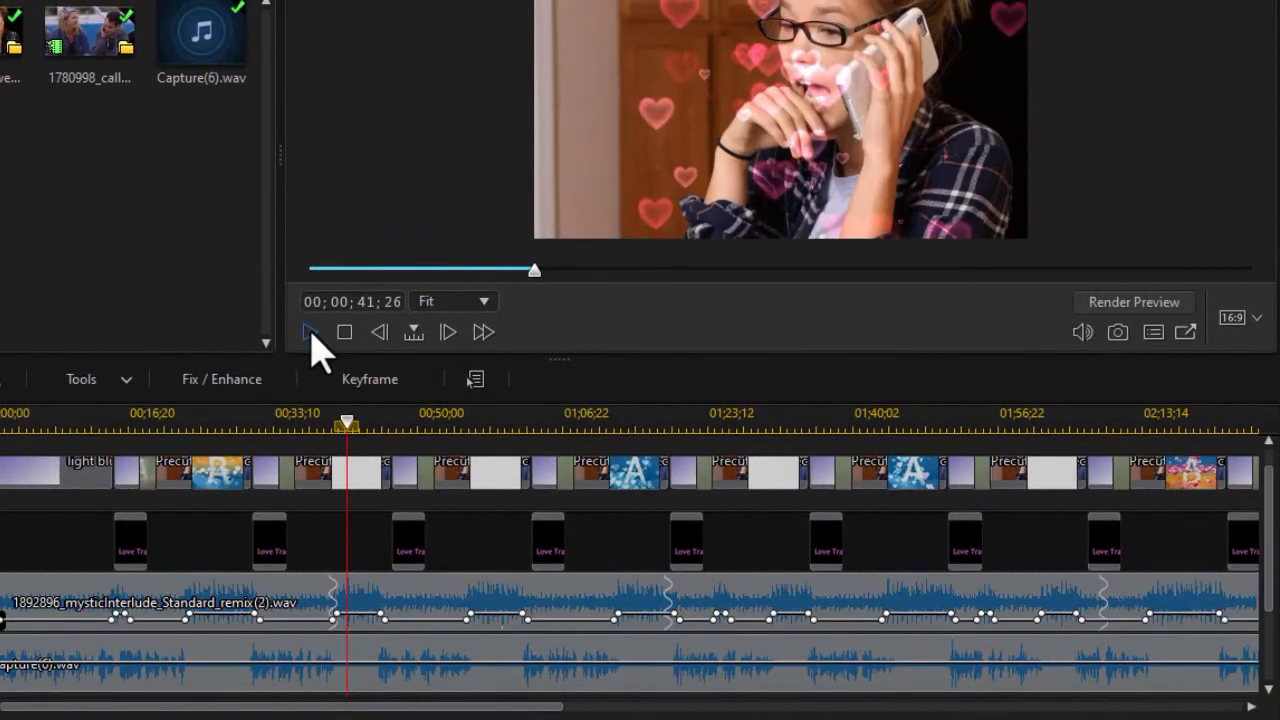
left_click(311, 333)
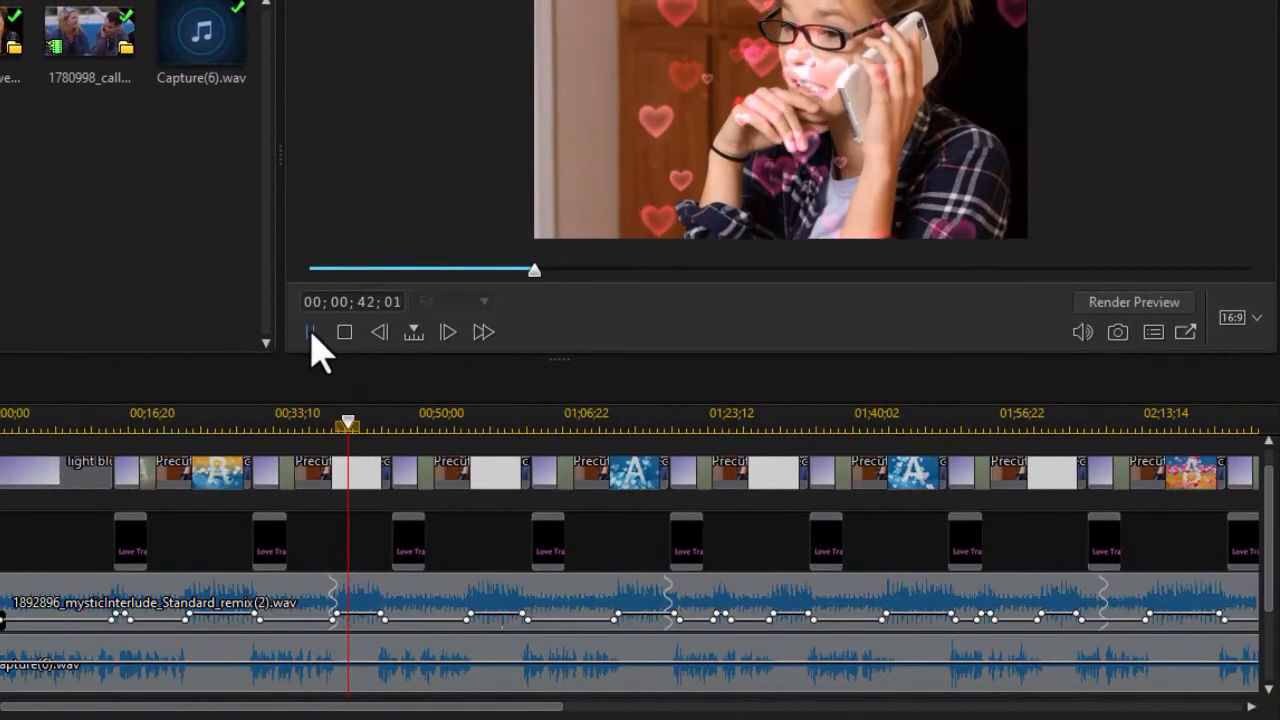